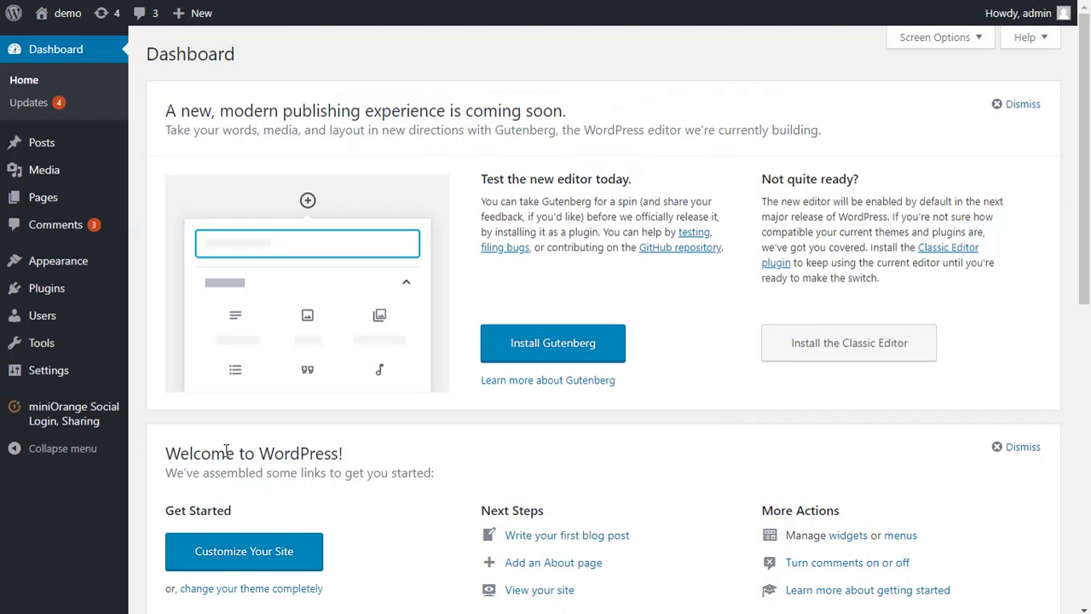
- Tick Google under Select Apps in miniOrange Social Login and save the settings
click(108, 429)
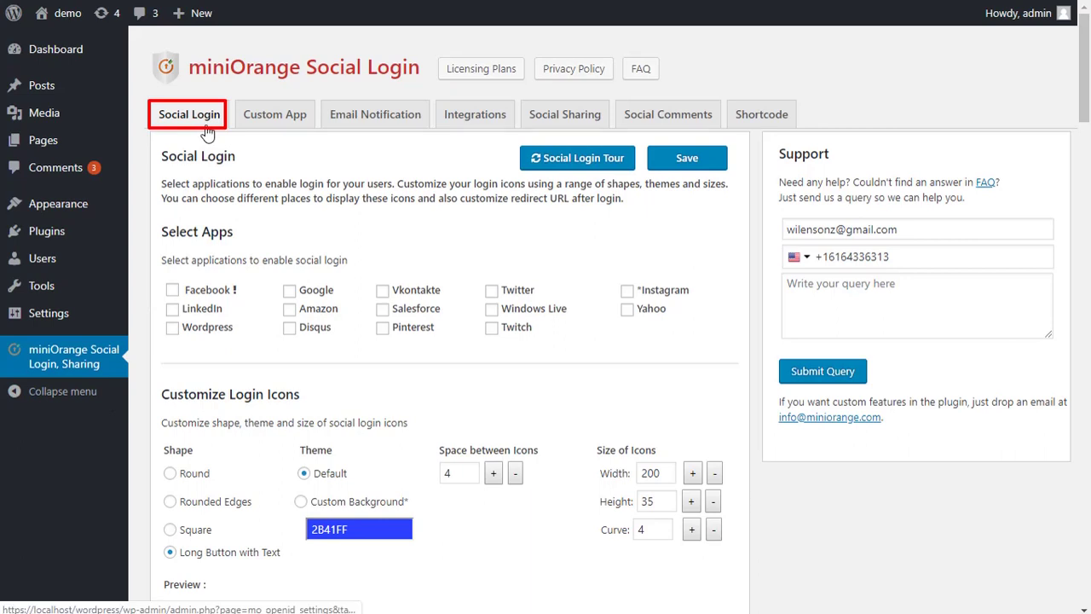
click(288, 296)
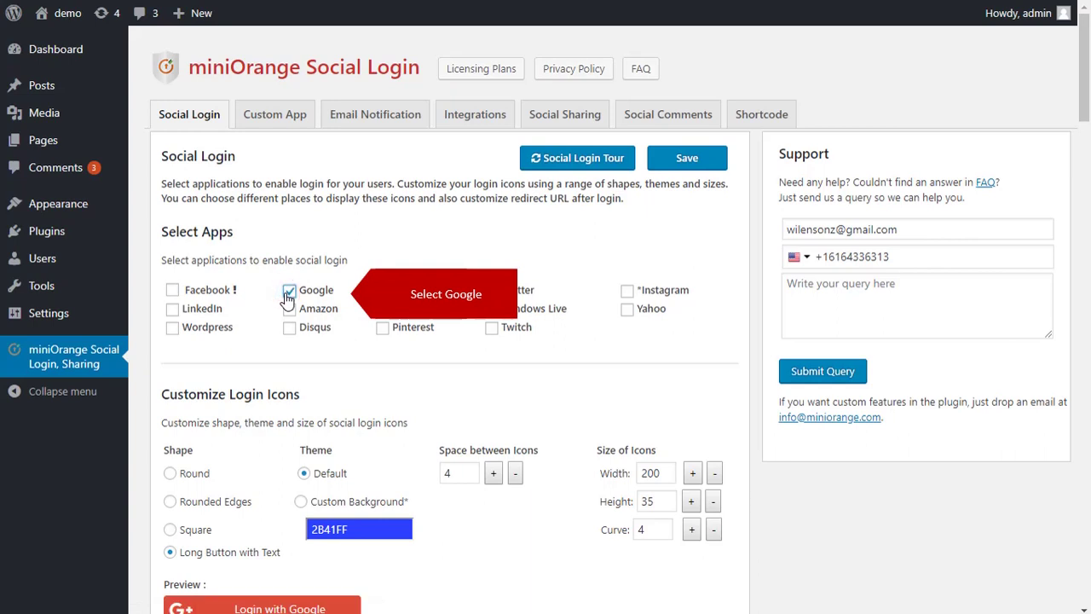
click(682, 170)
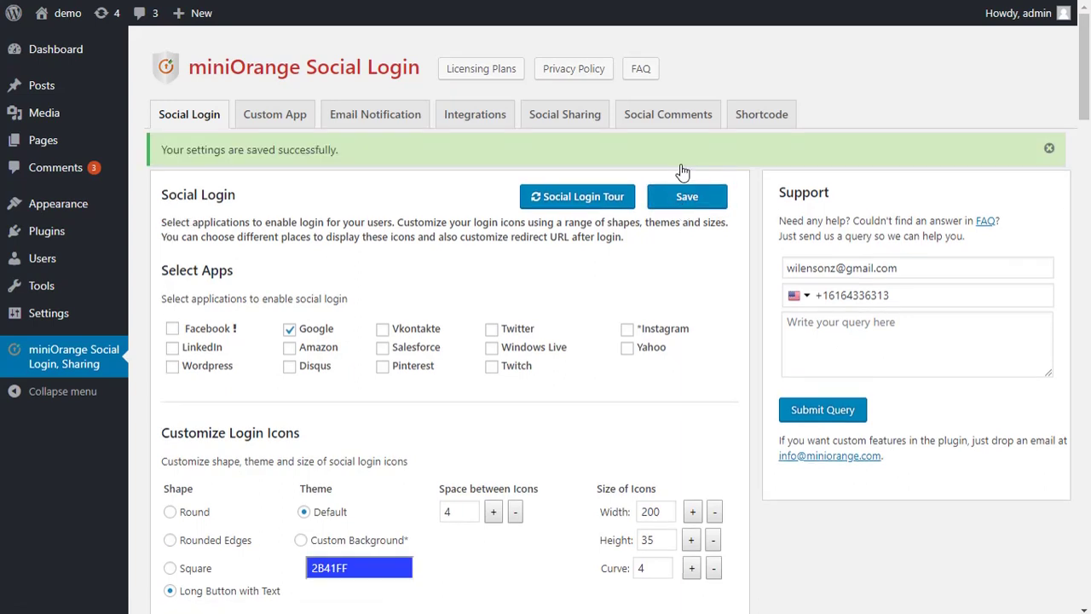
- Add a new Custom App application with Google selected as its provider
click(295, 124)
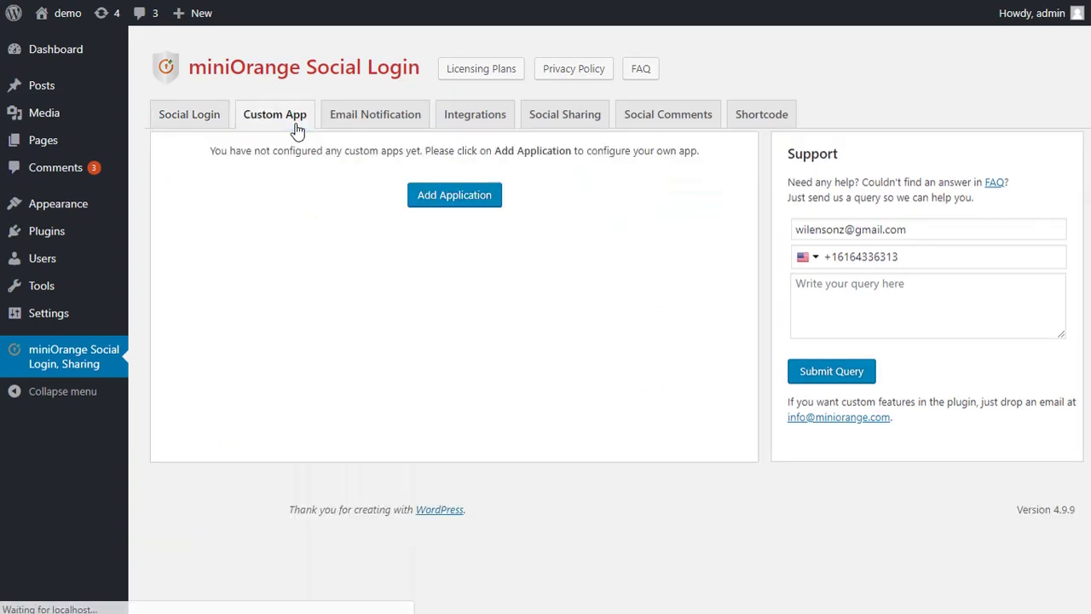
click(421, 197)
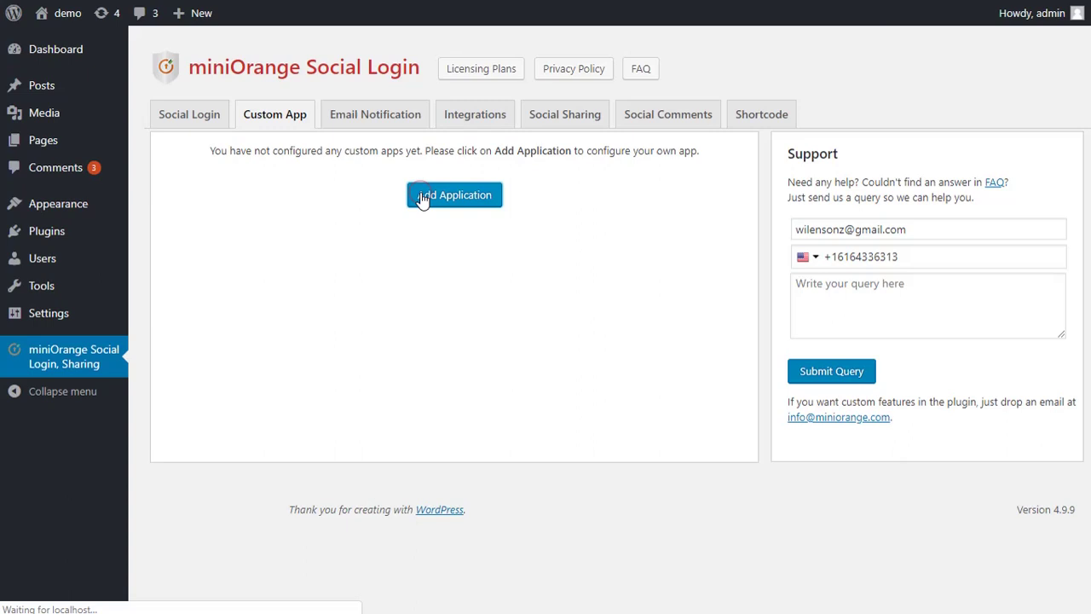
click(580, 188)
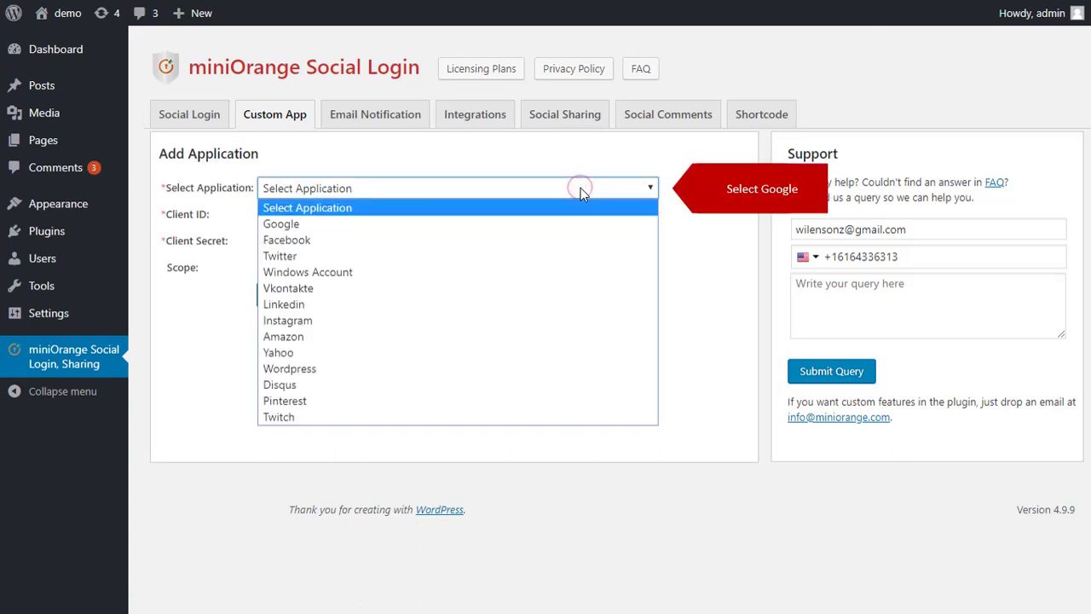
click(580, 223)
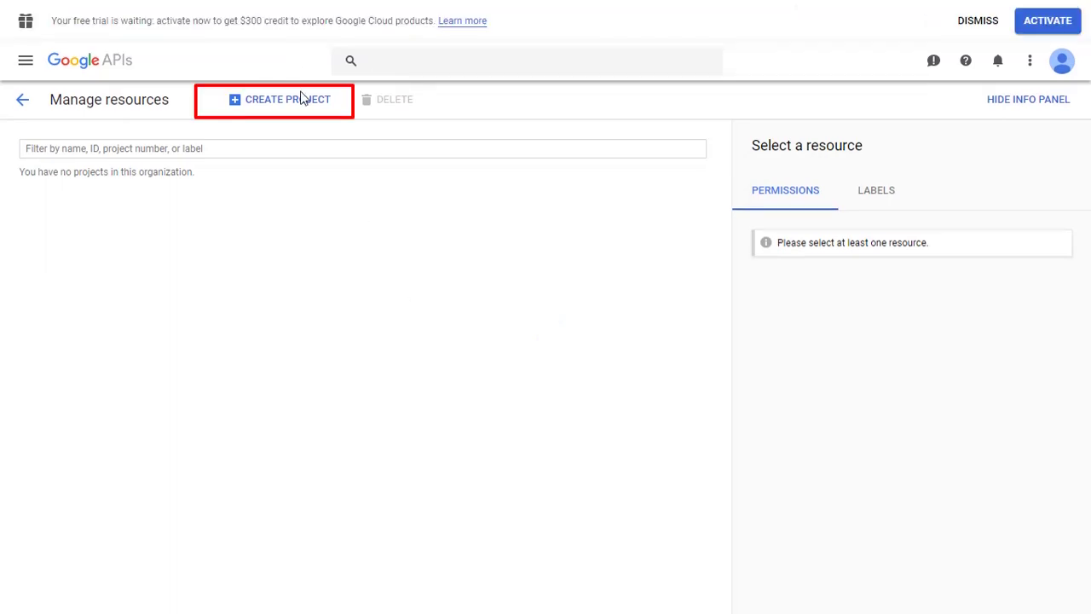
- Create a new Google Cloud project with the project name 'Demo'
click(305, 101)
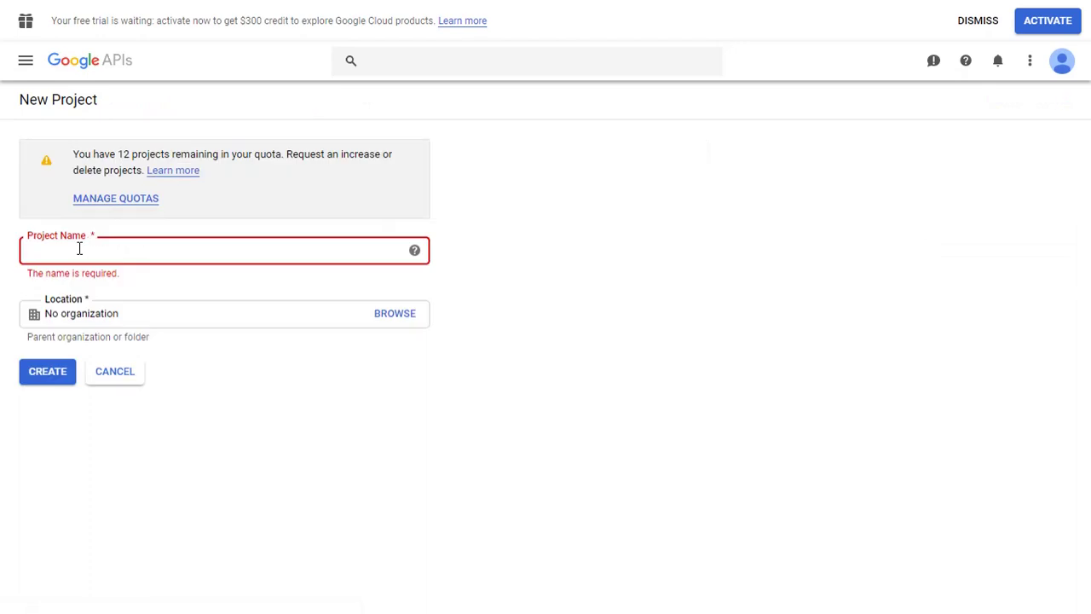
text(Demo)
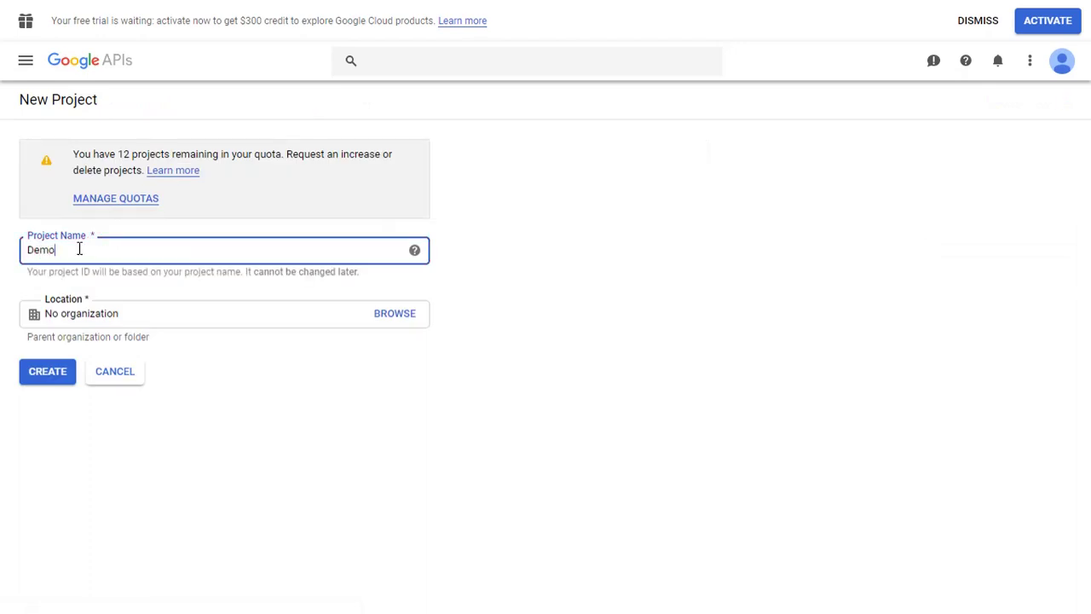
click(66, 390)
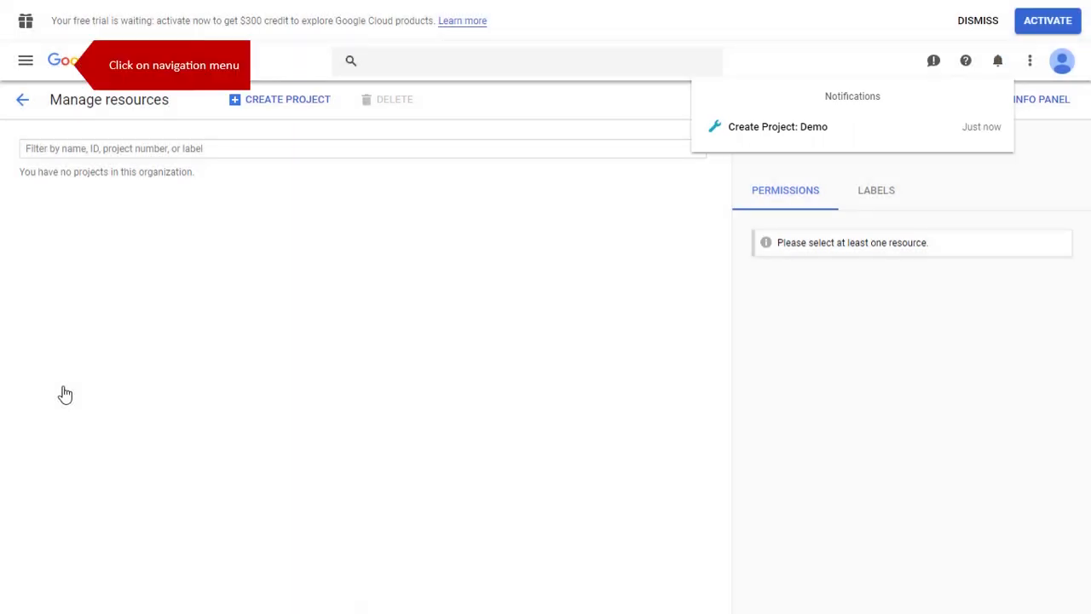
- Go to APIs & Services Credentials and switch it to the Demo project
click(25, 62)
mouse_move(93, 116)
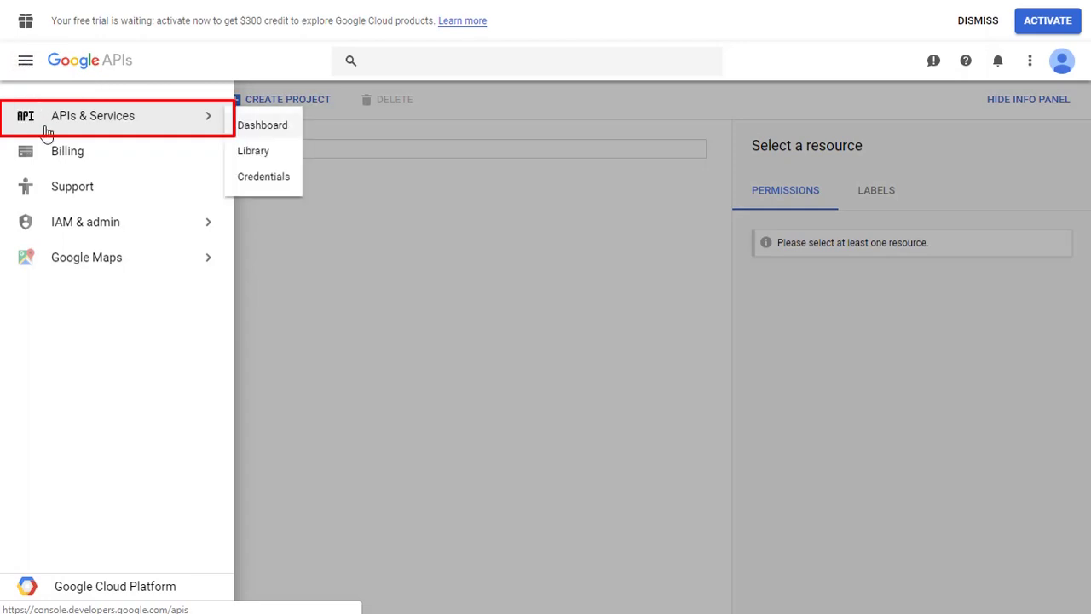
click(252, 175)
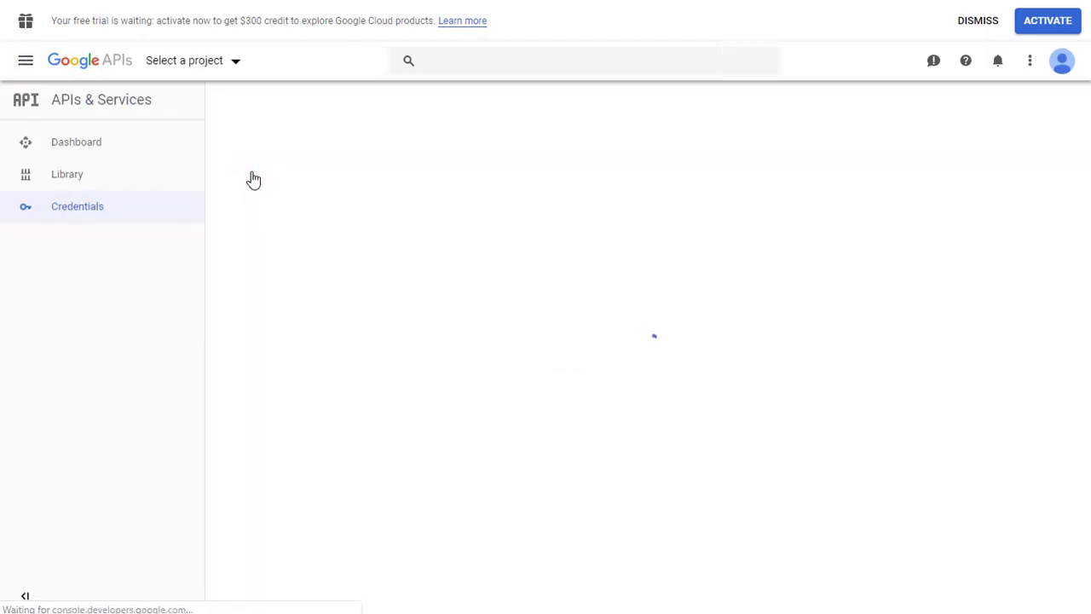
click(956, 117)
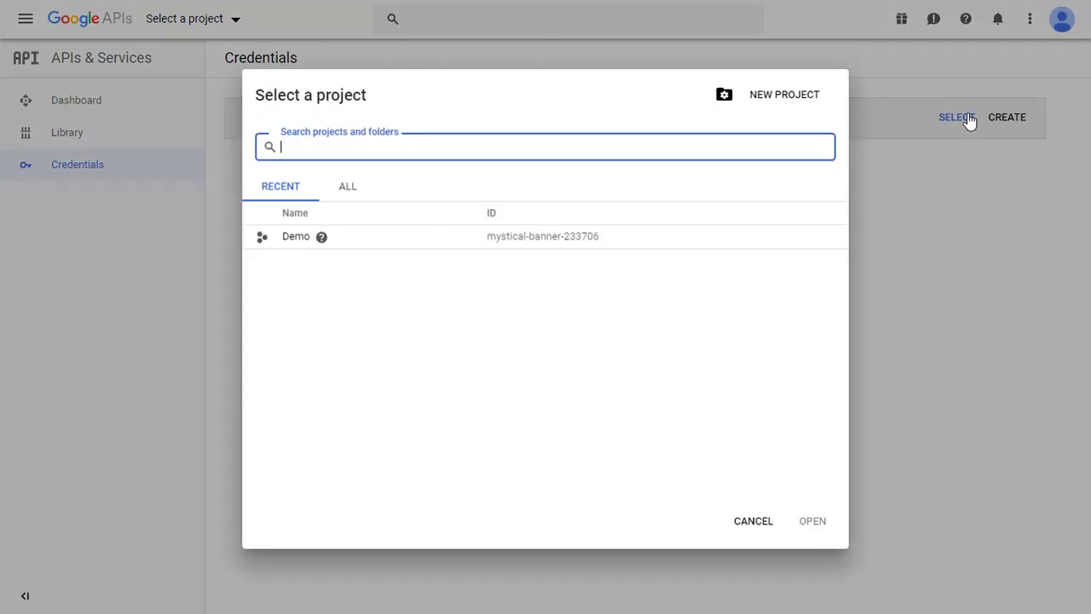
click(641, 236)
click(806, 518)
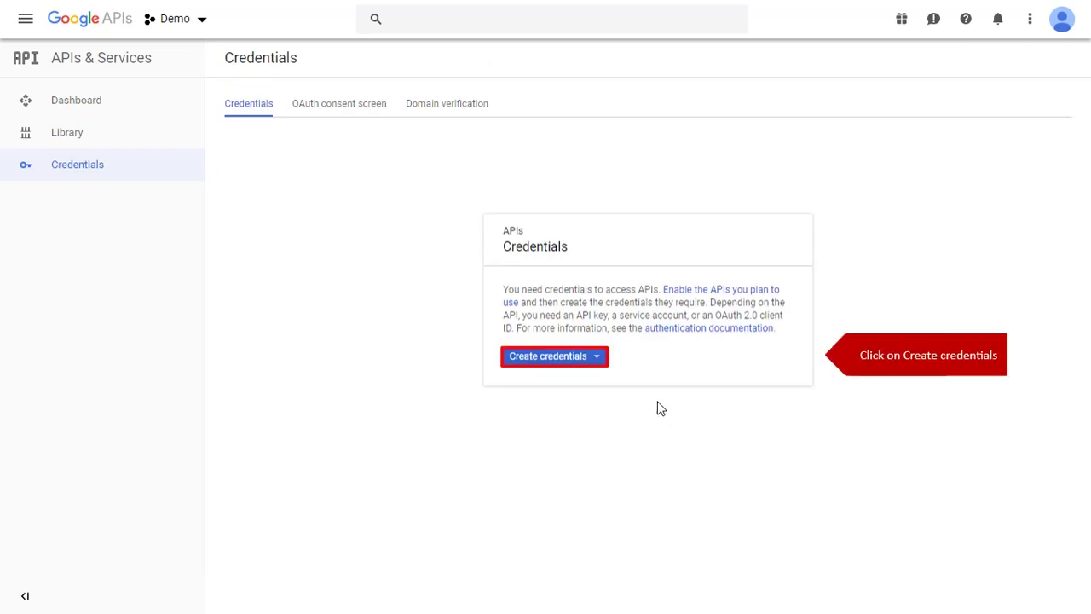
- Enter 'Demo12' as the application name on the OAuth consent screen
click(584, 362)
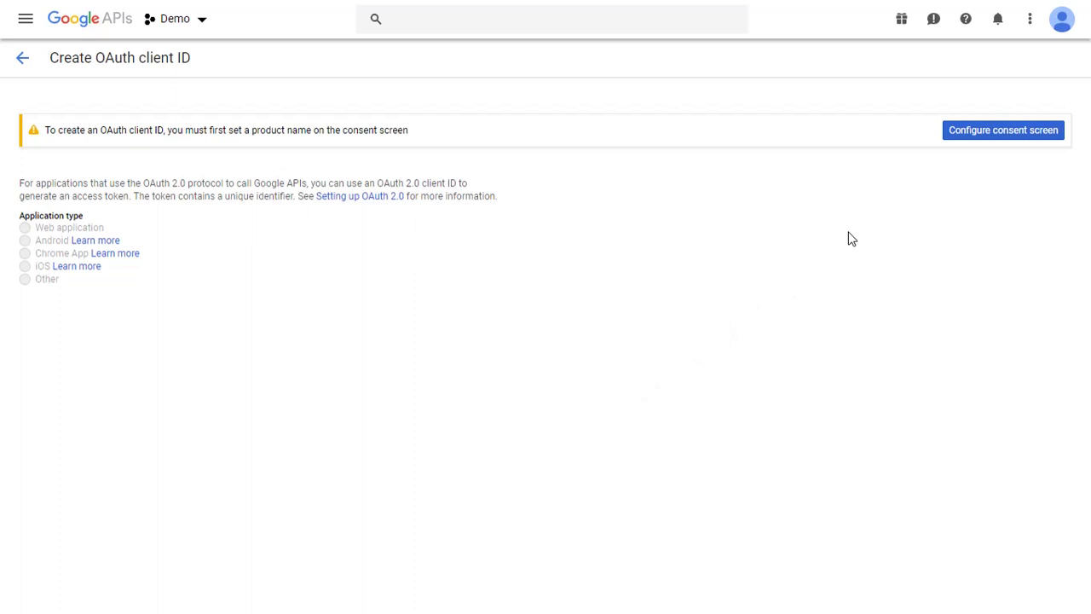
click(974, 137)
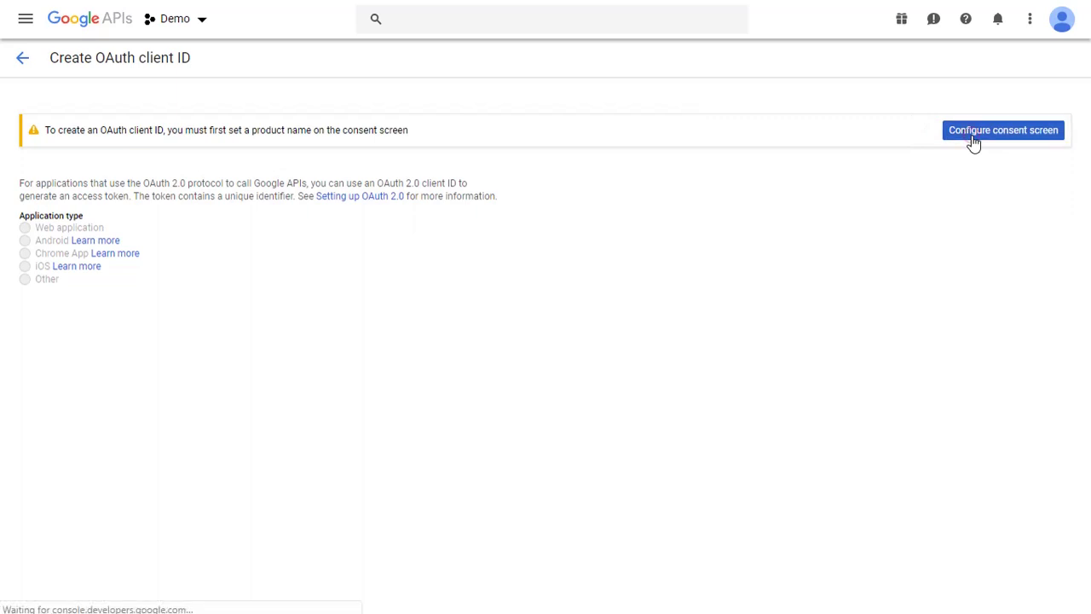
click(364, 282)
text(Dem)
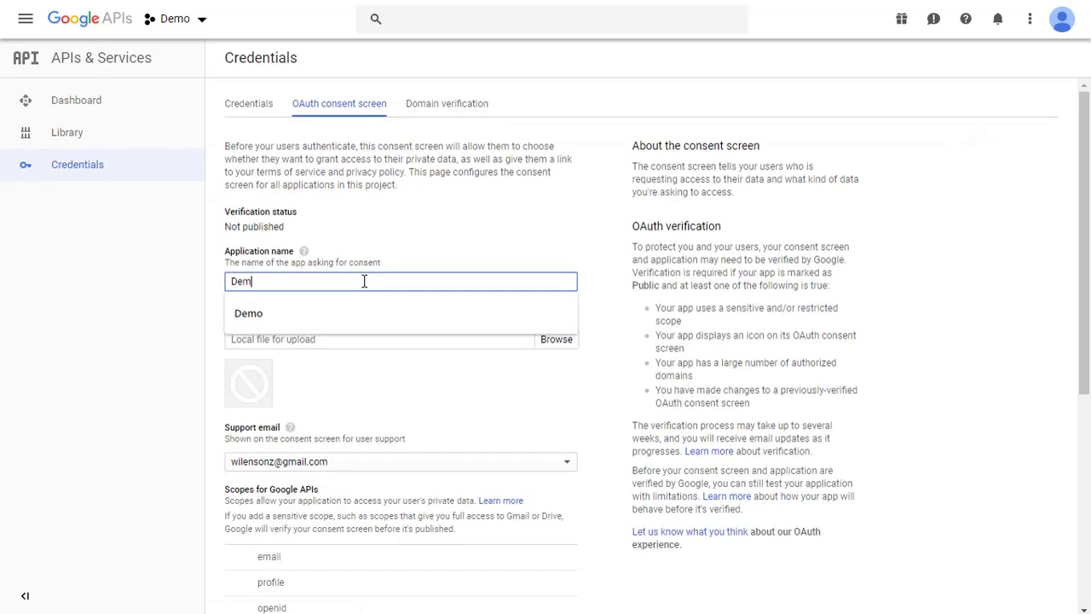
text(o12)
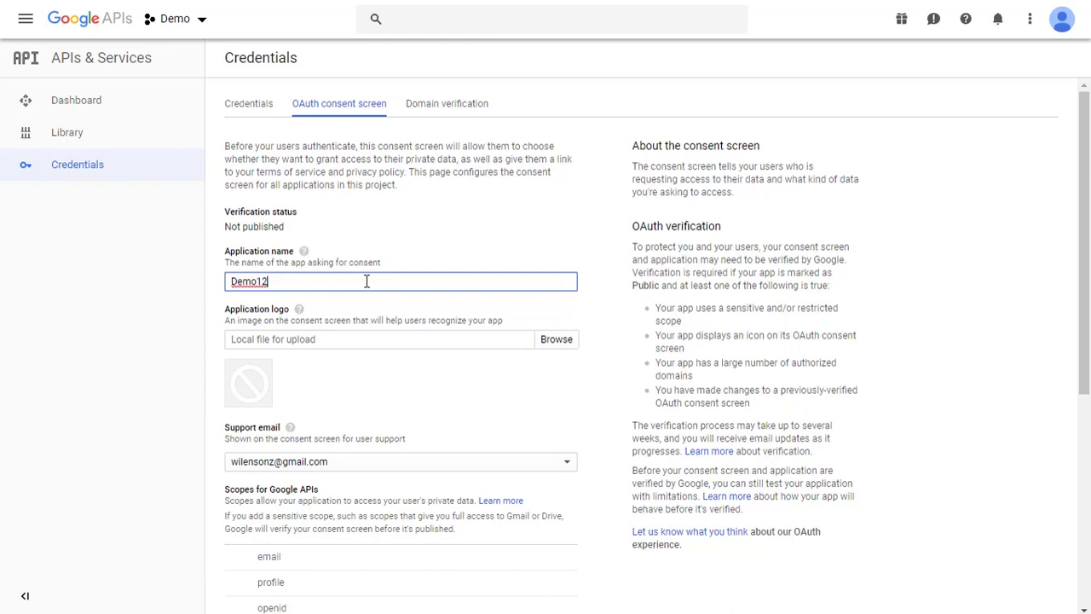
drag(1089, 348, 1088, 563)
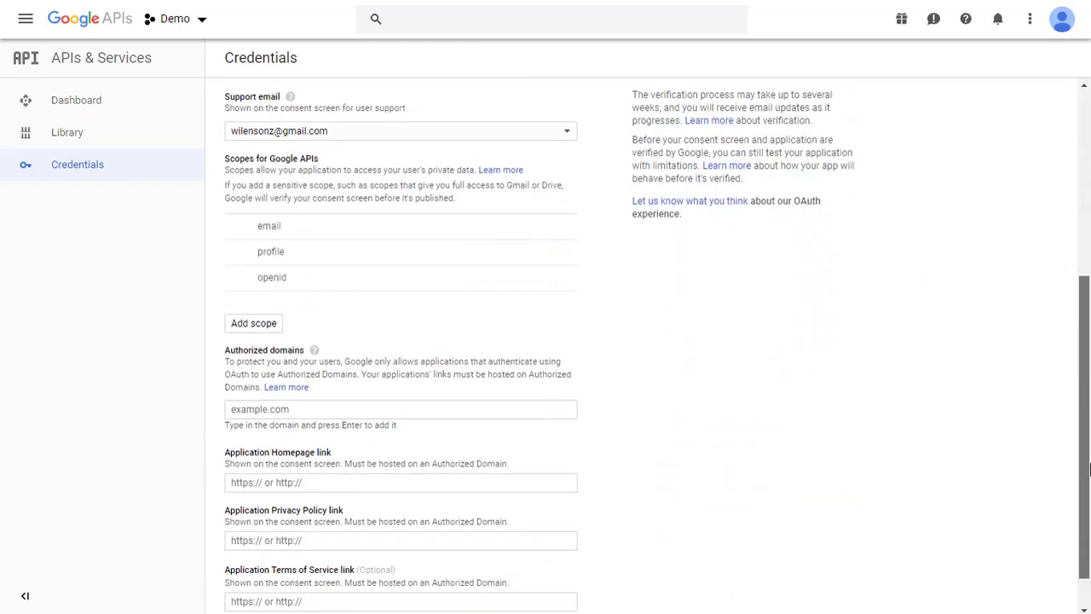
- Save the consent screen, pick Web application, and copy the plugin's redirect URI
click(242, 594)
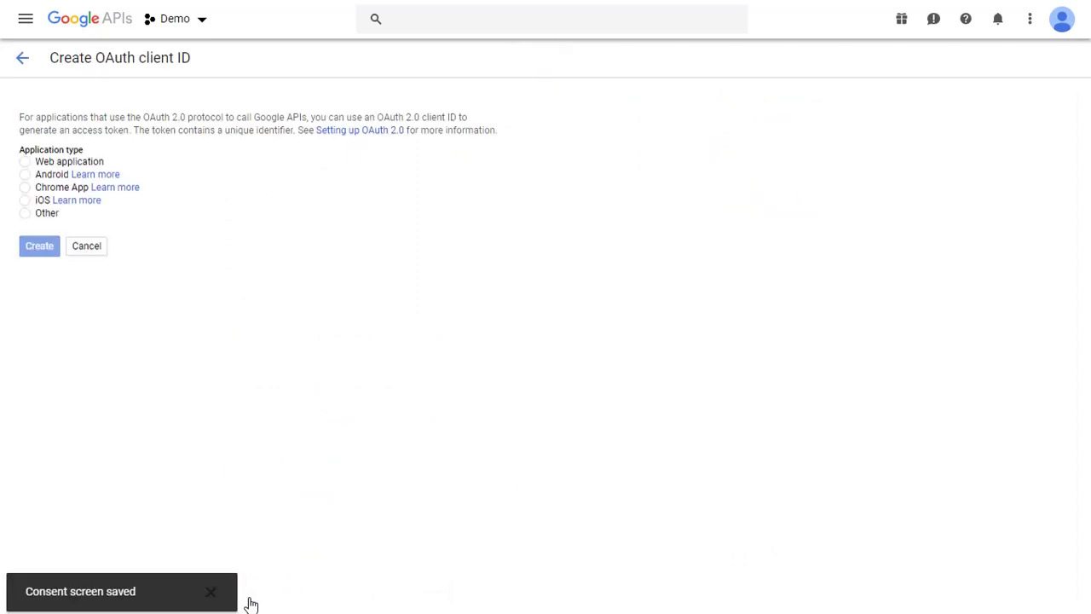
click(25, 161)
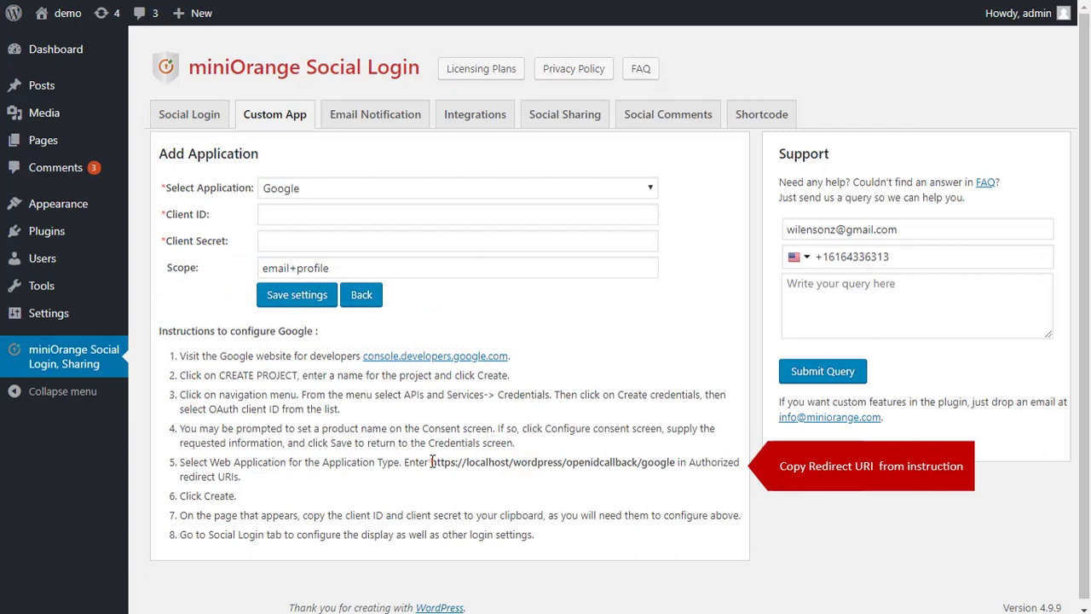
drag(430, 462, 675, 462)
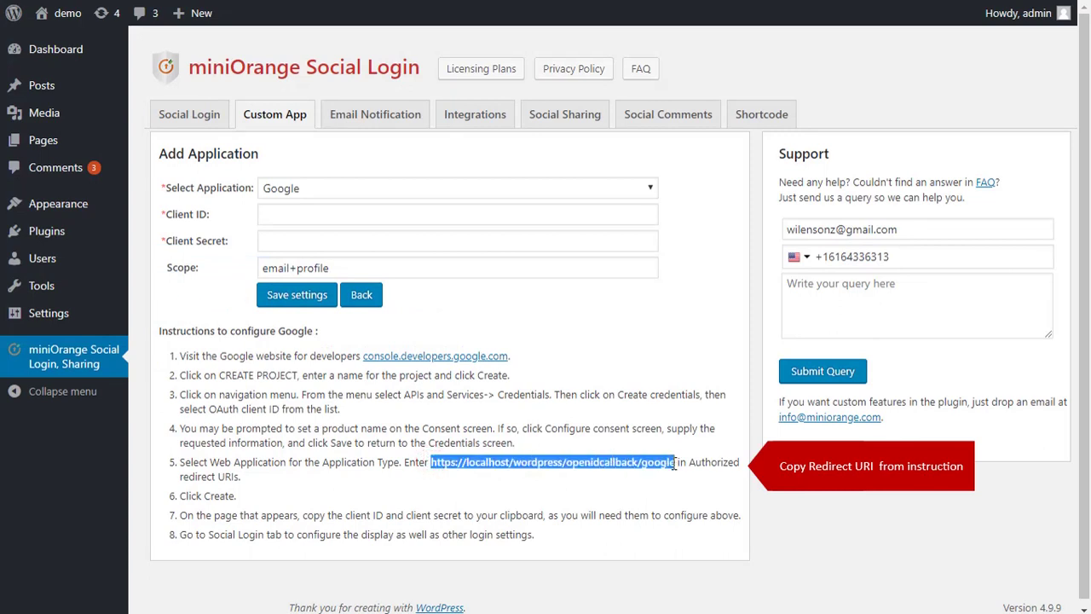
right_click(672, 467)
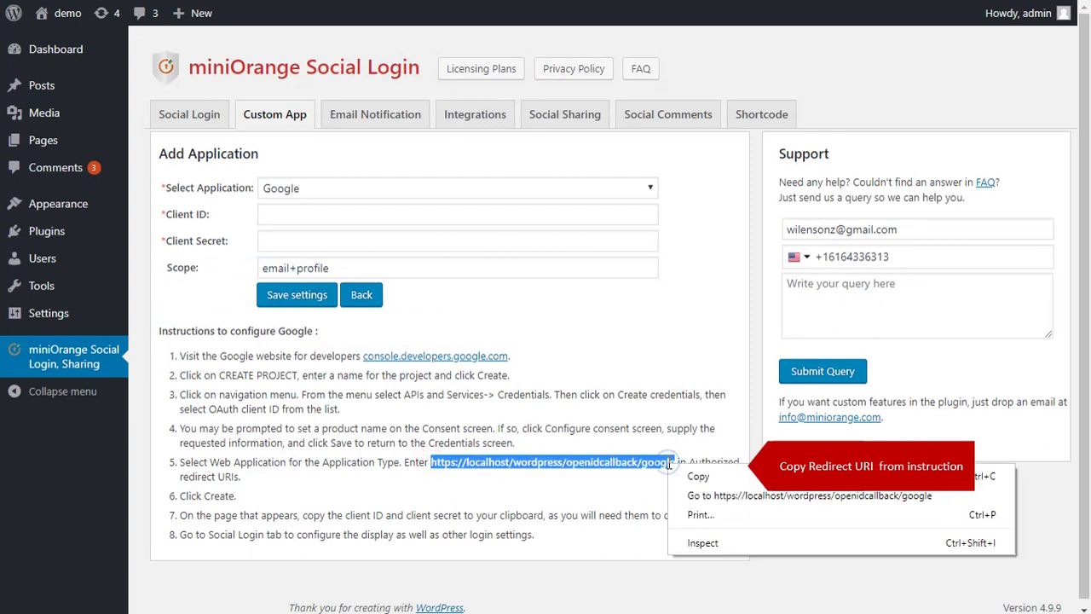
click(686, 477)
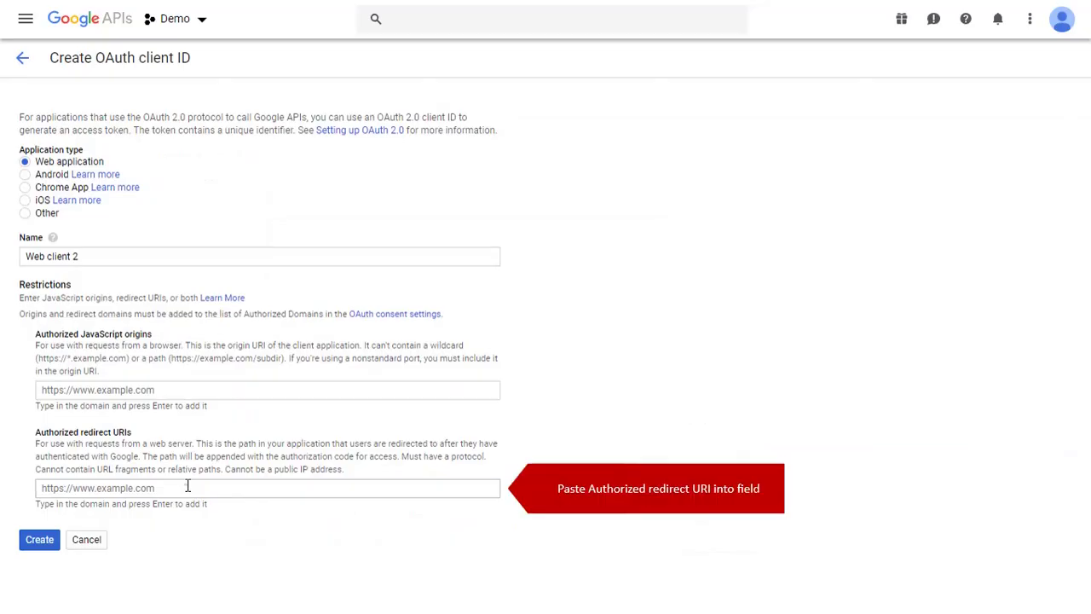
- Add the copied redirect URI under Authorized redirect URIs and create the OAuth client
click(188, 485)
key(ctrl+v)
key(Return)
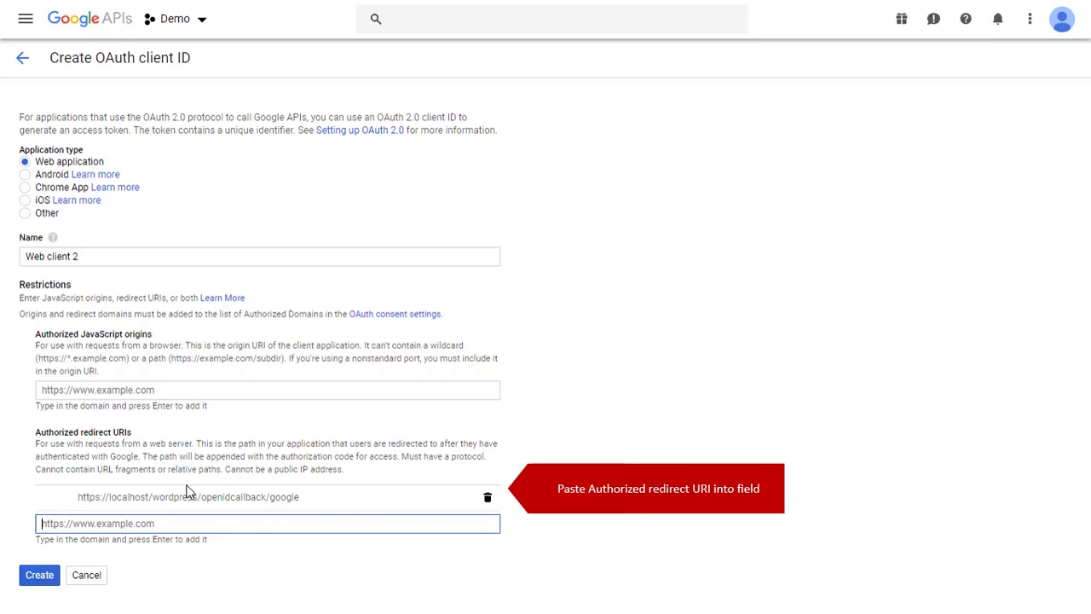
click(43, 573)
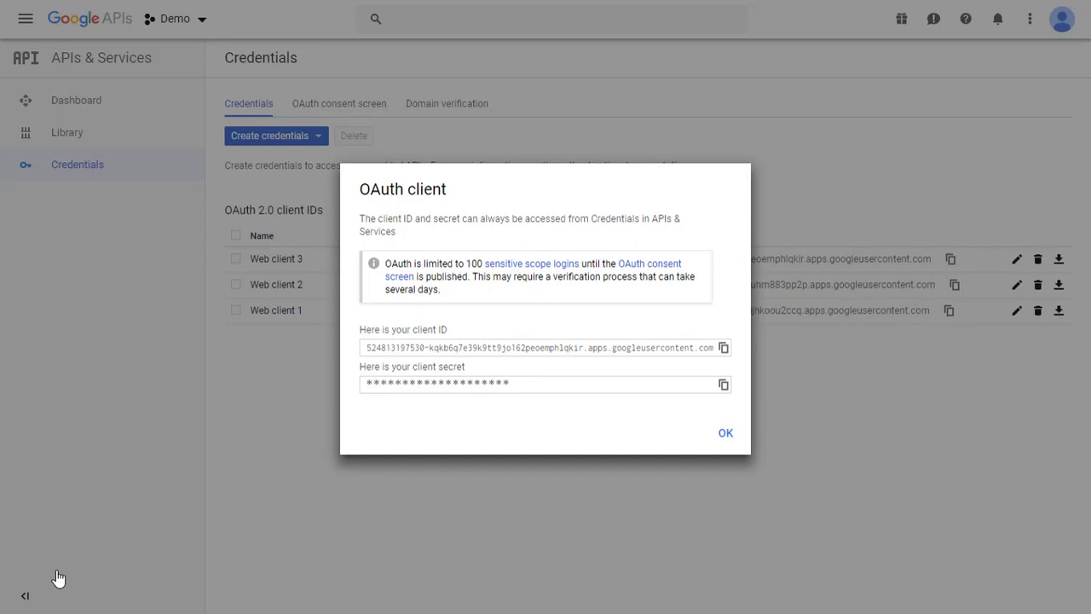
- Paste the new client ID into the plugin's Client ID field and copy the client secret
click(723, 350)
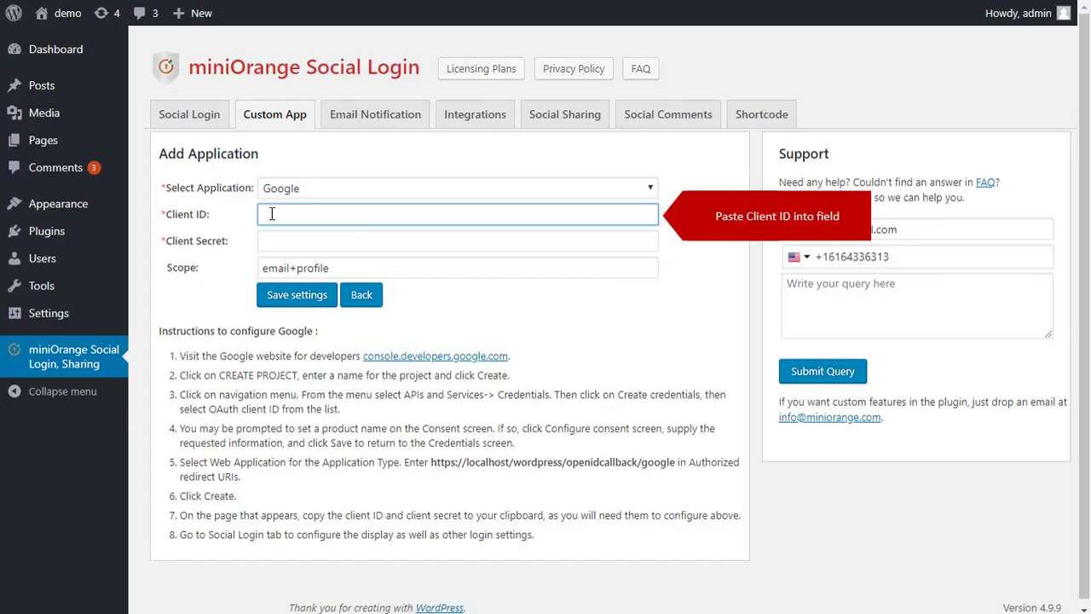
right_click(269, 214)
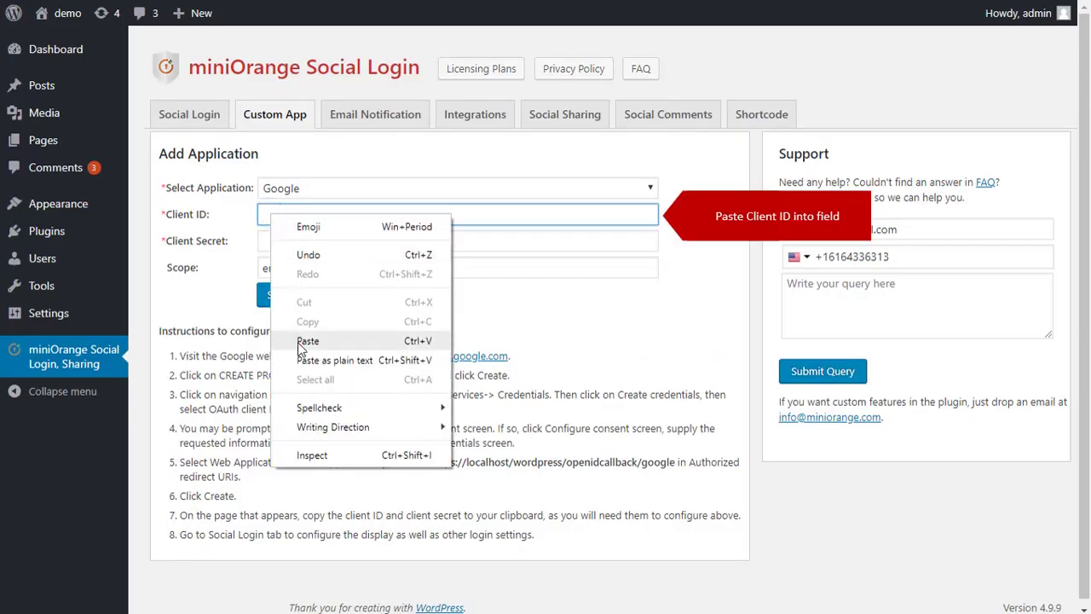
click(300, 341)
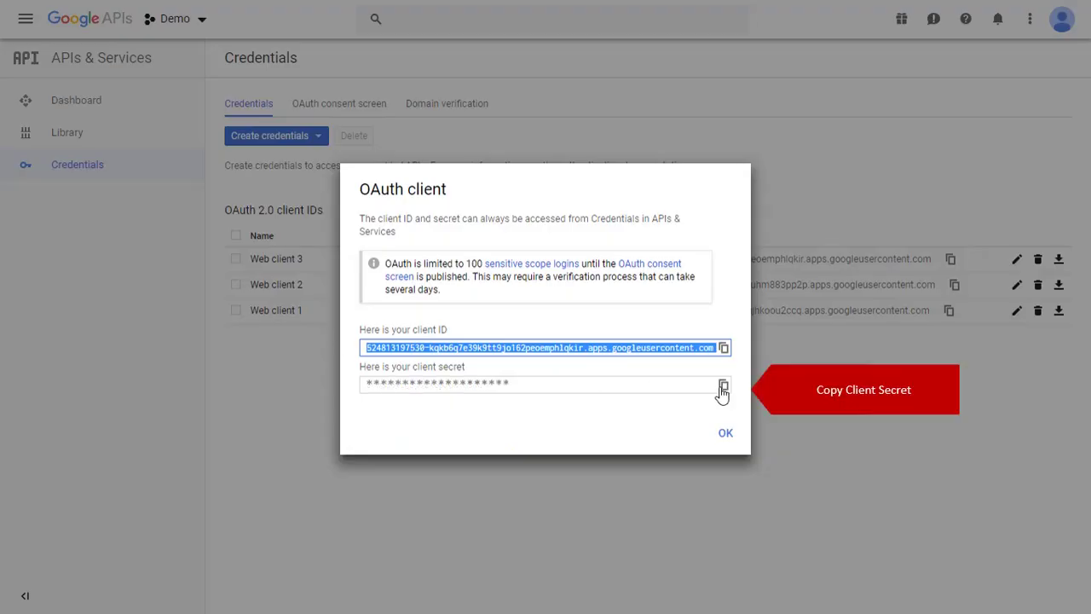
click(722, 387)
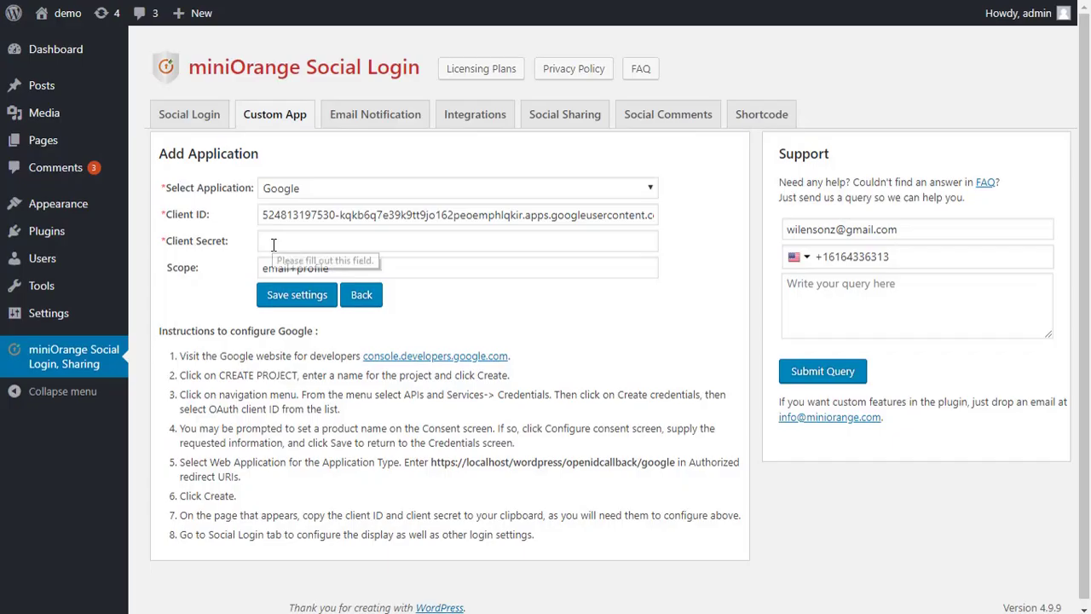
click(271, 242)
- Paste the client secret into the plugin's Client Secret field and save the Google app
right_click(271, 244)
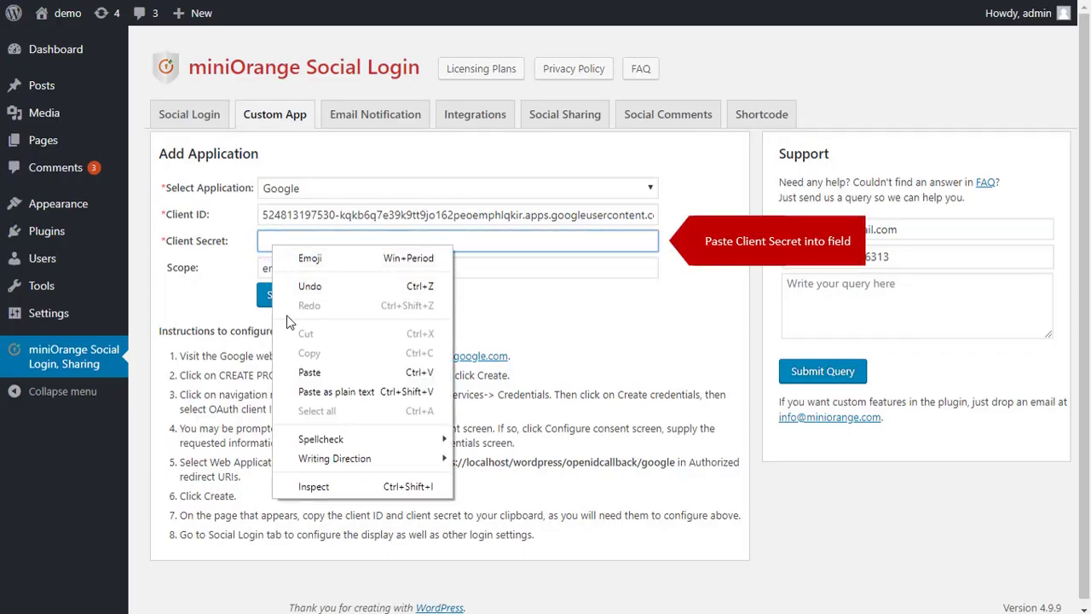
click(300, 374)
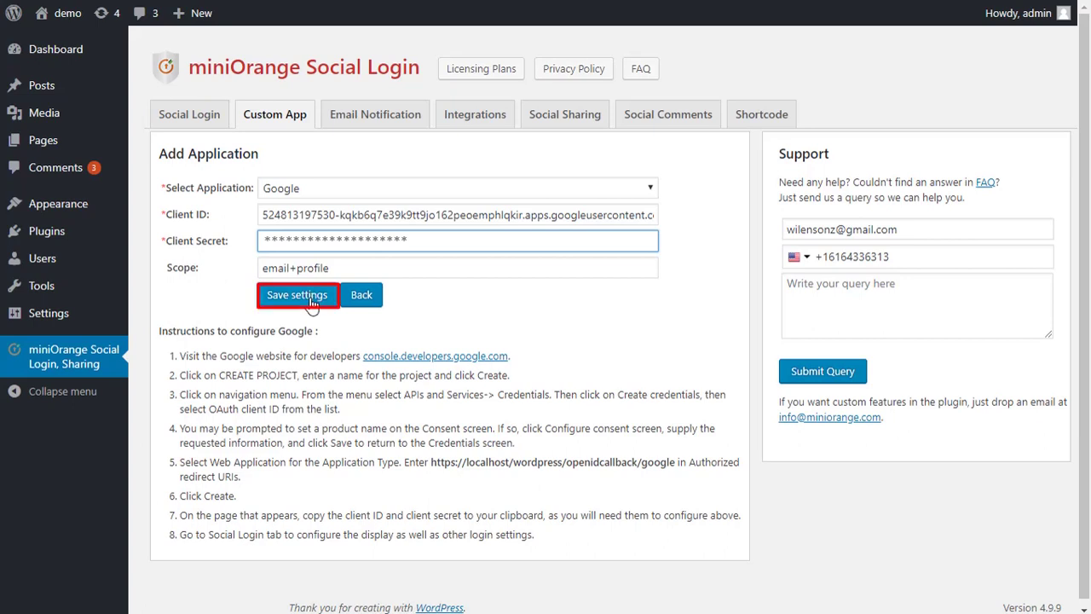
click(312, 303)
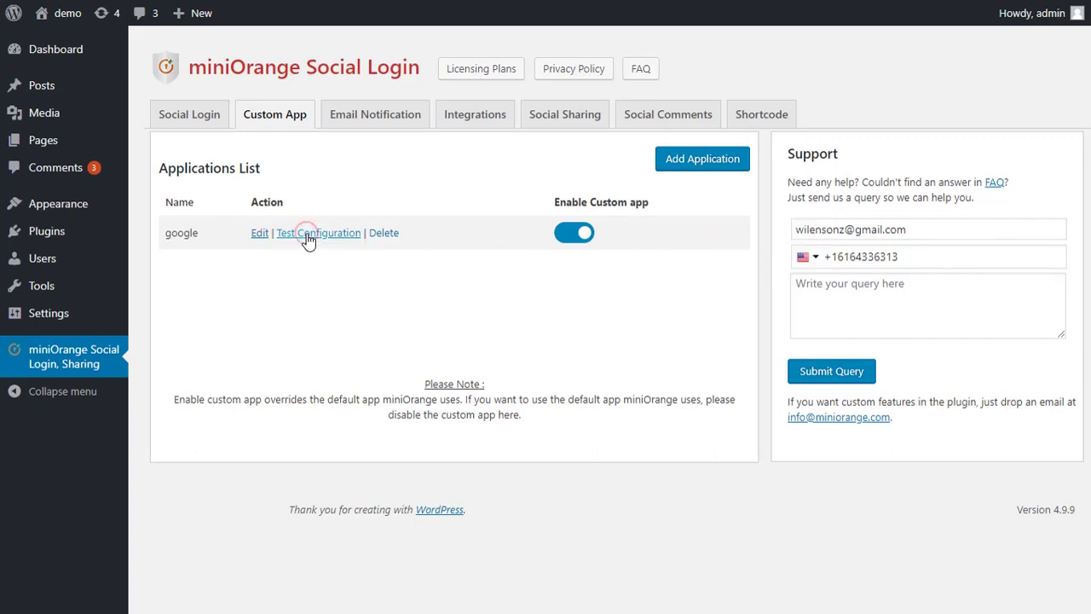
- Run Test Configuration for the Google app and choose the Google account to sign in
click(308, 234)
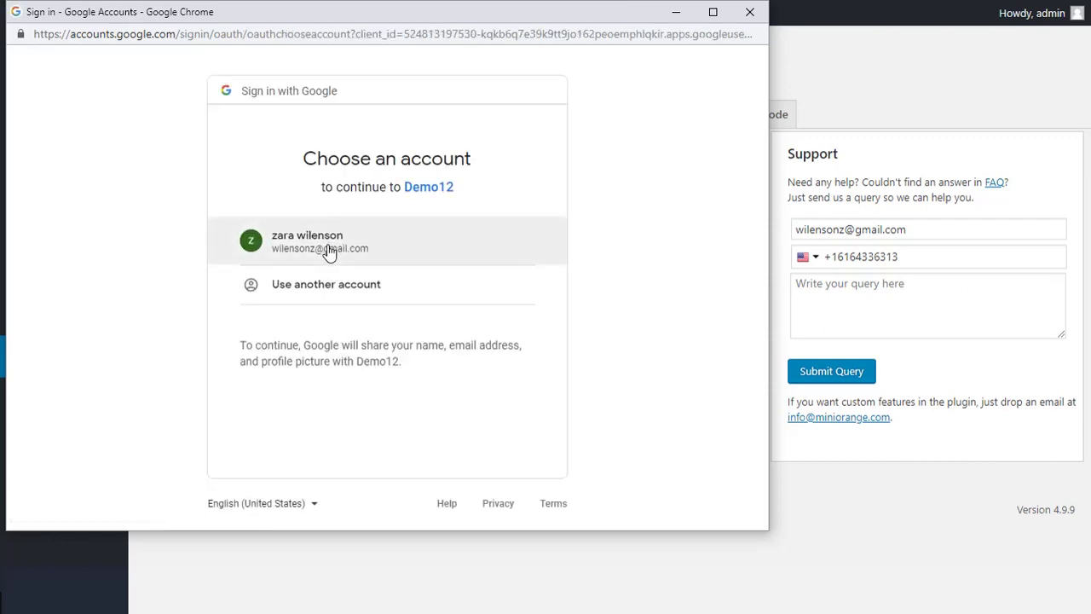
click(329, 254)
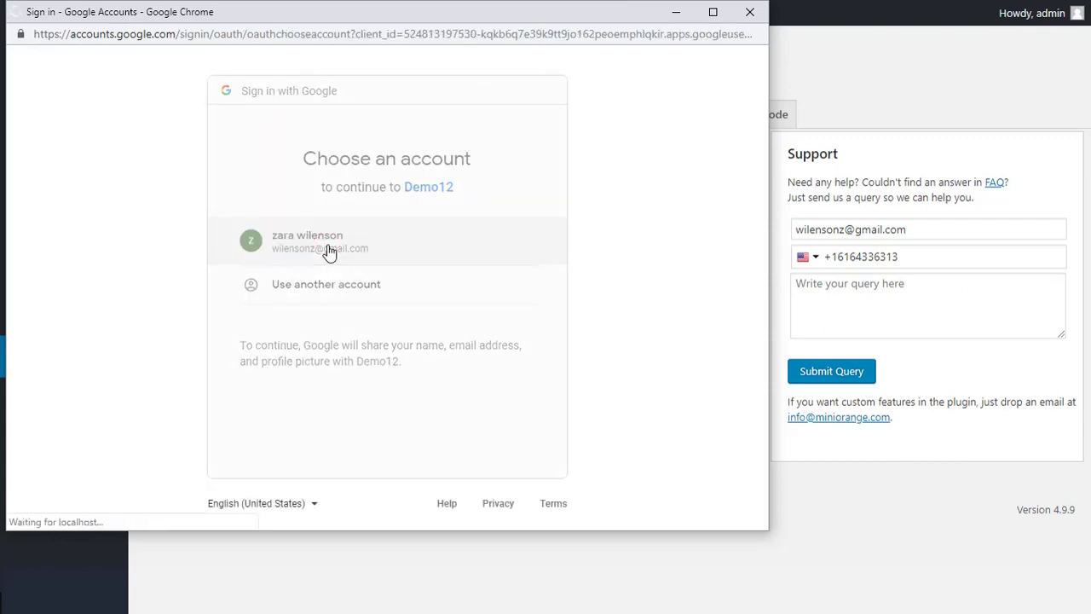